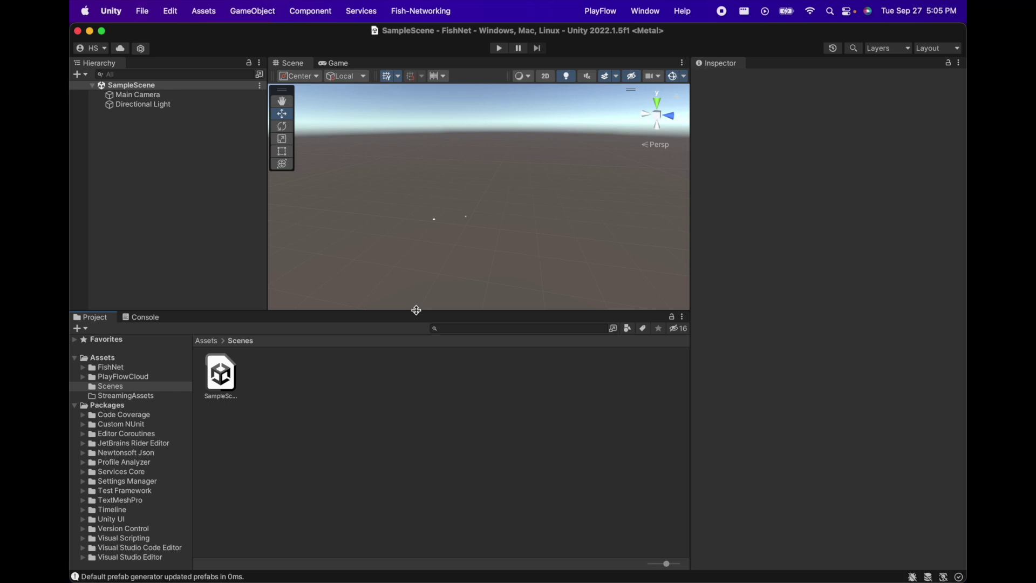
Open the CharacterControllerPrediction scene from FishNet/Example/All/Prediction/CharacterController.
{"action": "left_click", "coordinate": [130, 367]}
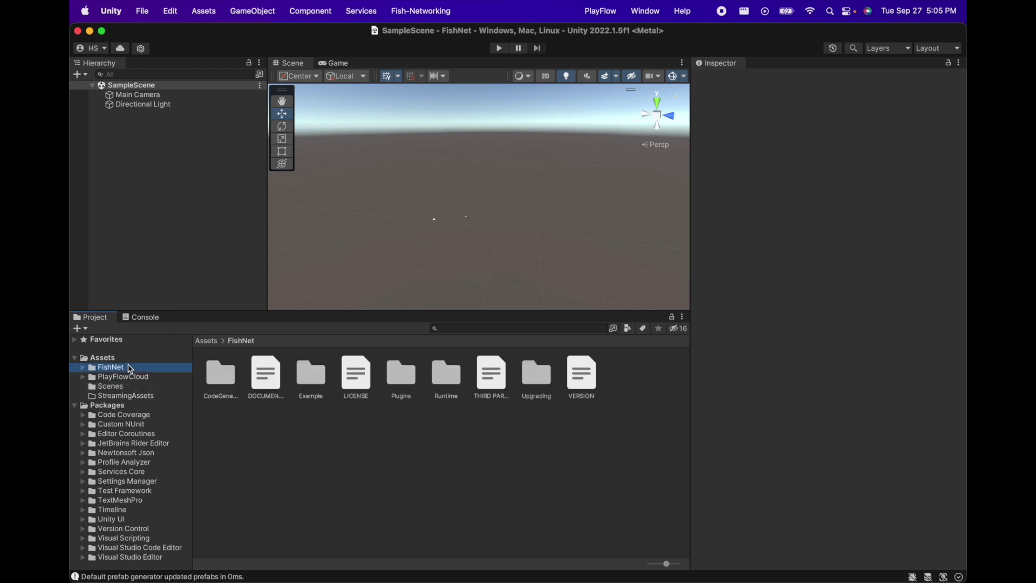
{"action": "double_click", "coordinate": [311, 376]}
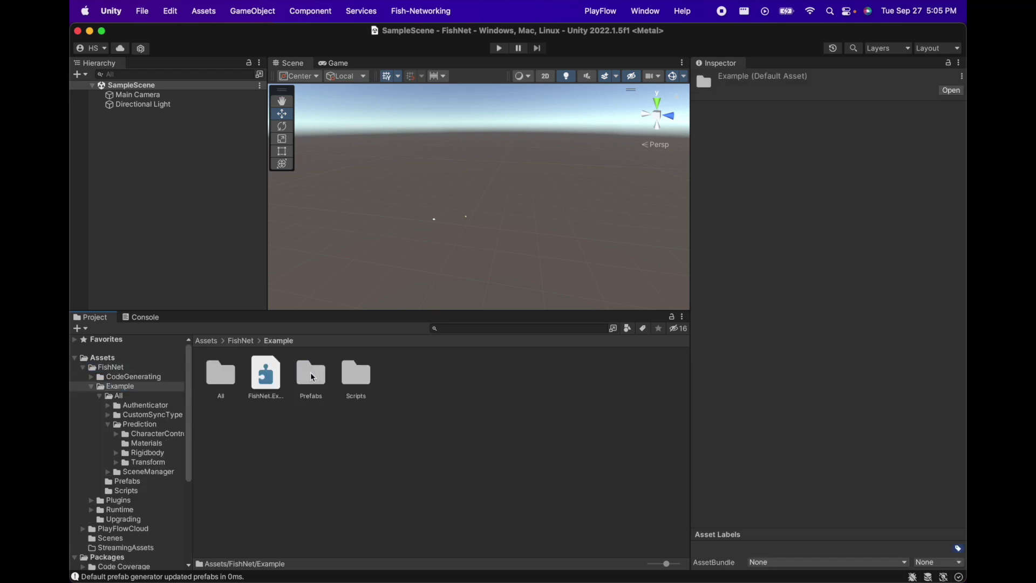
{"action": "double_click", "coordinate": [229, 378]}
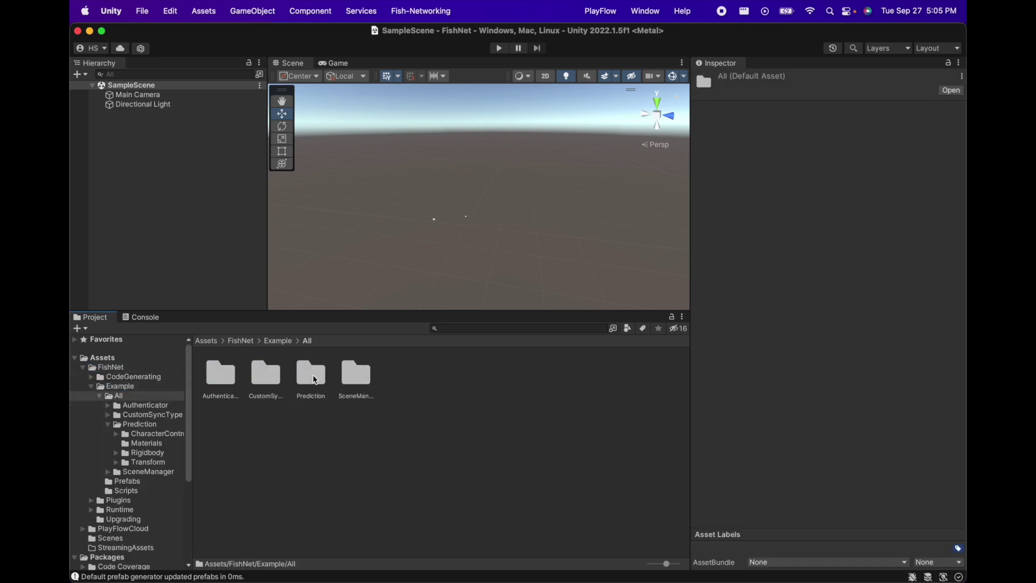
{"action": "double_click", "coordinate": [315, 379]}
{"action": "double_click", "coordinate": [232, 379]}
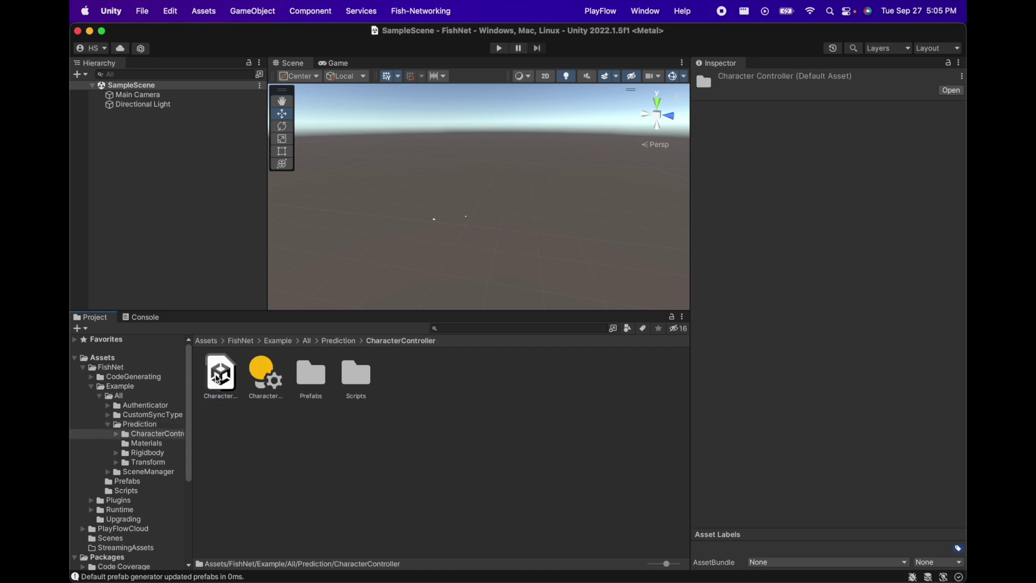
{"action": "double_click", "coordinate": [231, 377]}
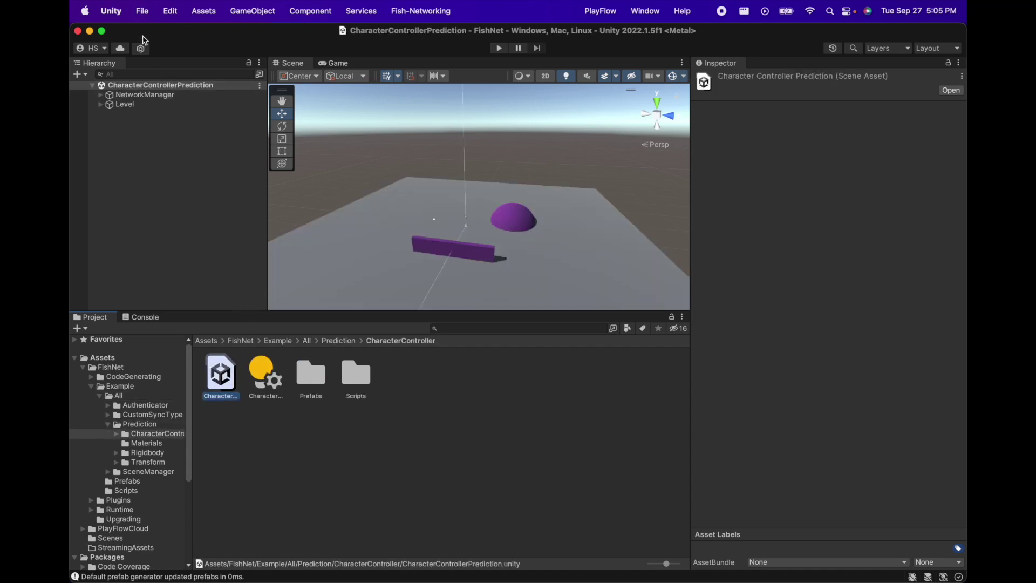
Add the open CharacterControllerPrediction scene to Scenes In Build in Build Settings.
{"action": "left_click", "coordinate": [142, 12]}
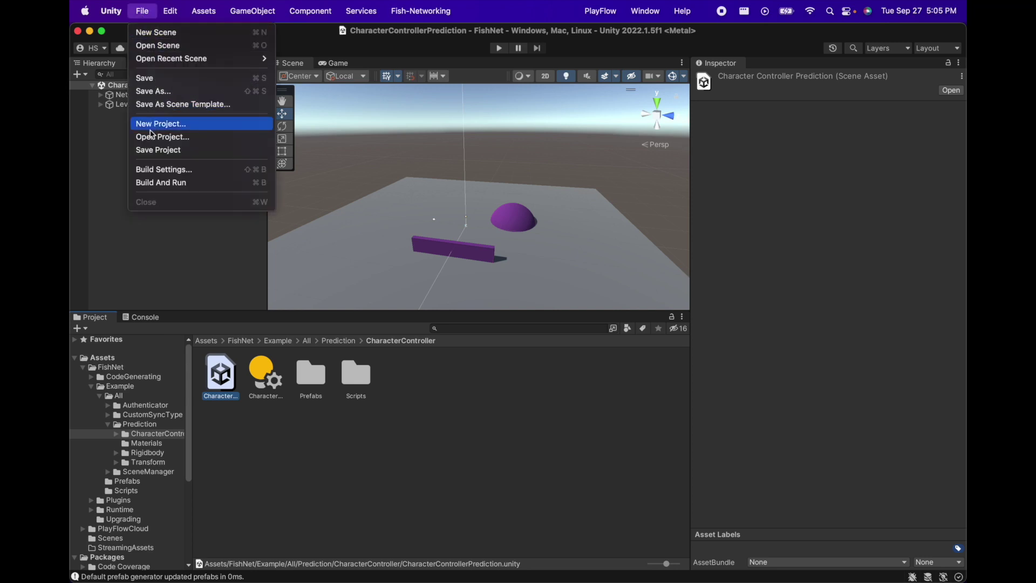
{"action": "left_click", "coordinate": [182, 170]}
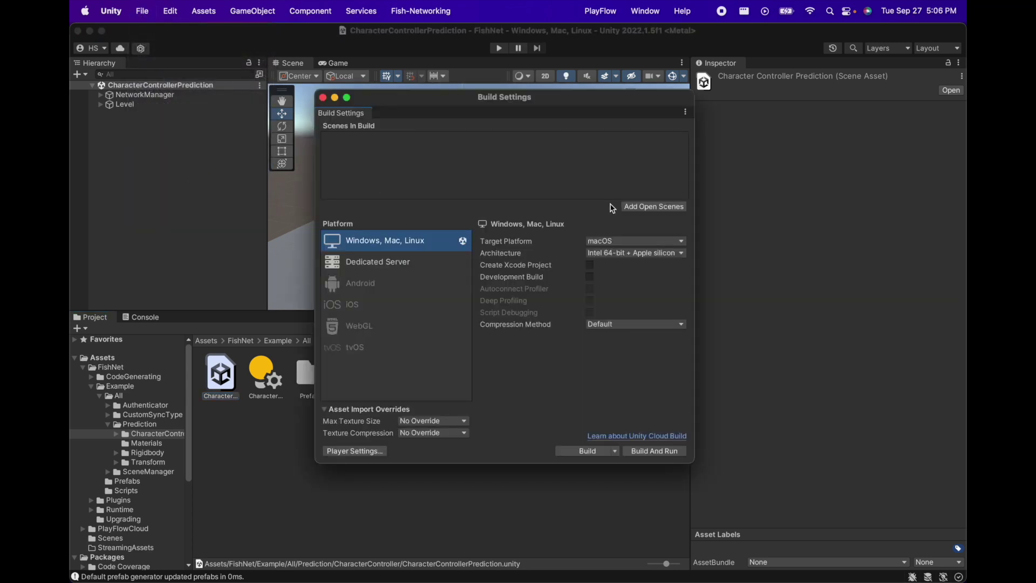
{"action": "left_click", "coordinate": [630, 207]}
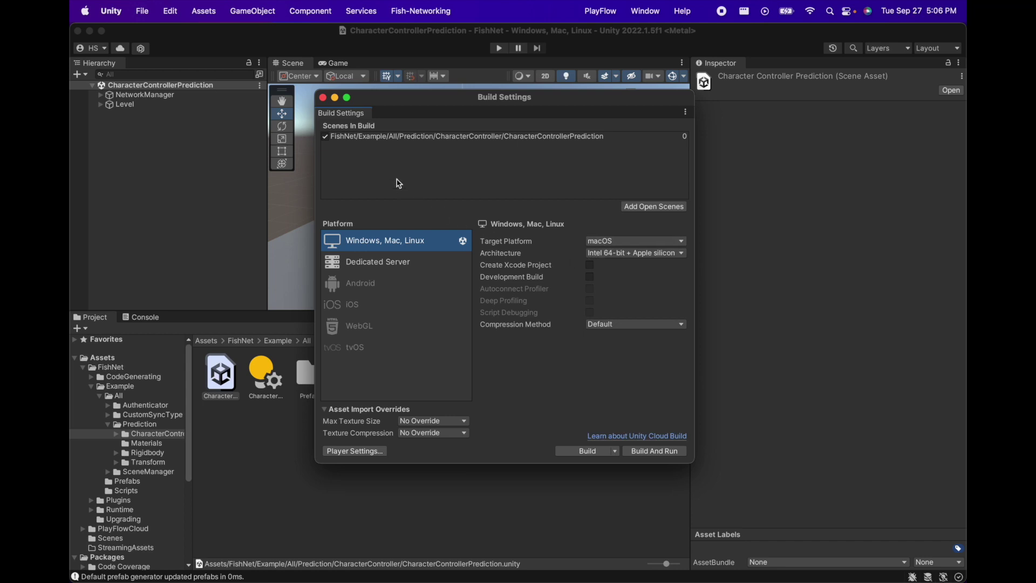
{"action": "left_click", "coordinate": [323, 97]}
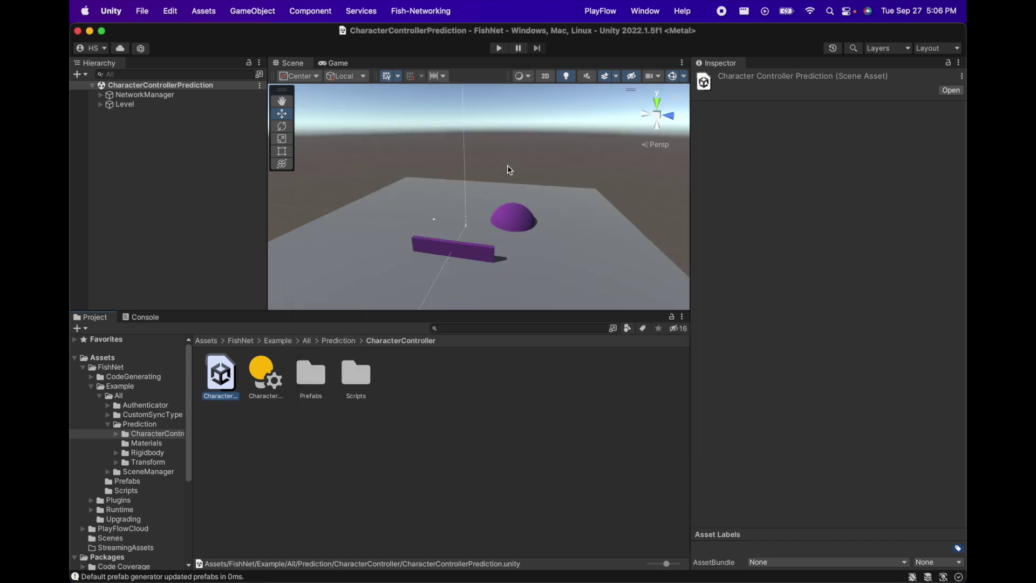
Open the PlayFlow Cloud window and go to the web dashboard to fetch a token.
{"action": "left_click", "coordinate": [601, 12]}
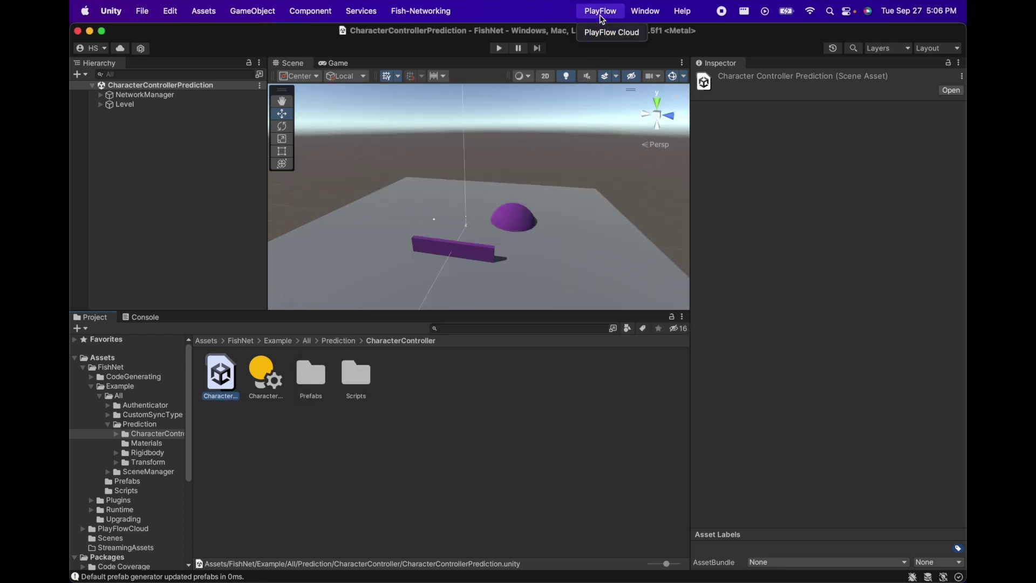
{"action": "left_click", "coordinate": [606, 34]}
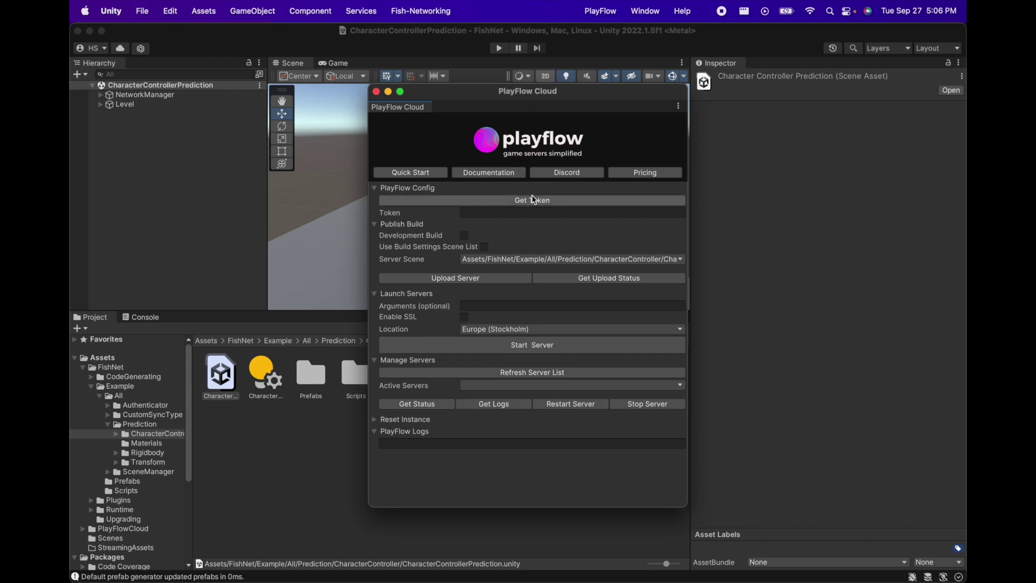
{"action": "left_click", "coordinate": [565, 204]}
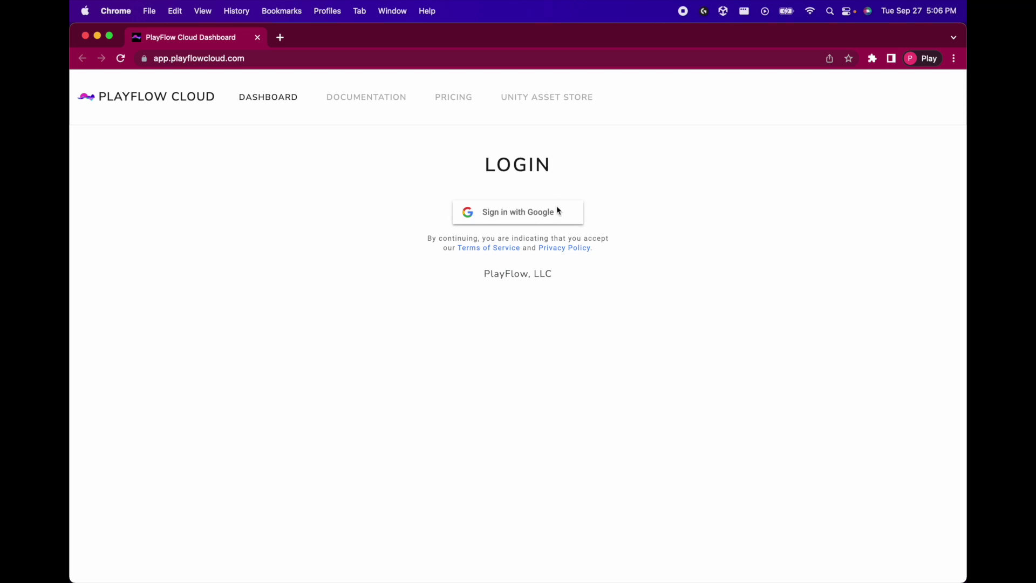
Sign in with Google and paste the Free Plan token into Unity's PlayFlow Token field.
{"action": "left_click", "coordinate": [558, 211]}
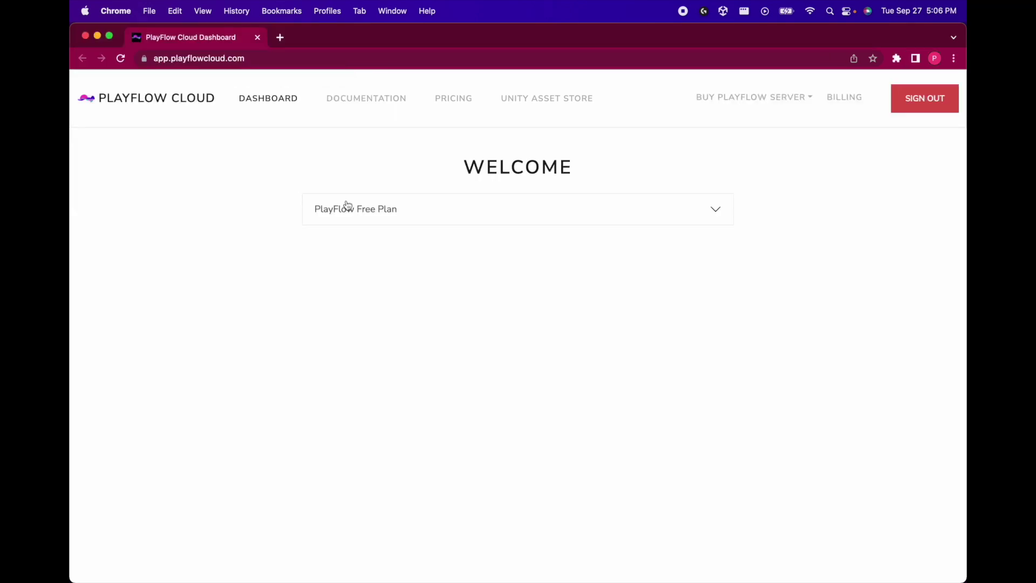
{"action": "left_click", "coordinate": [620, 216]}
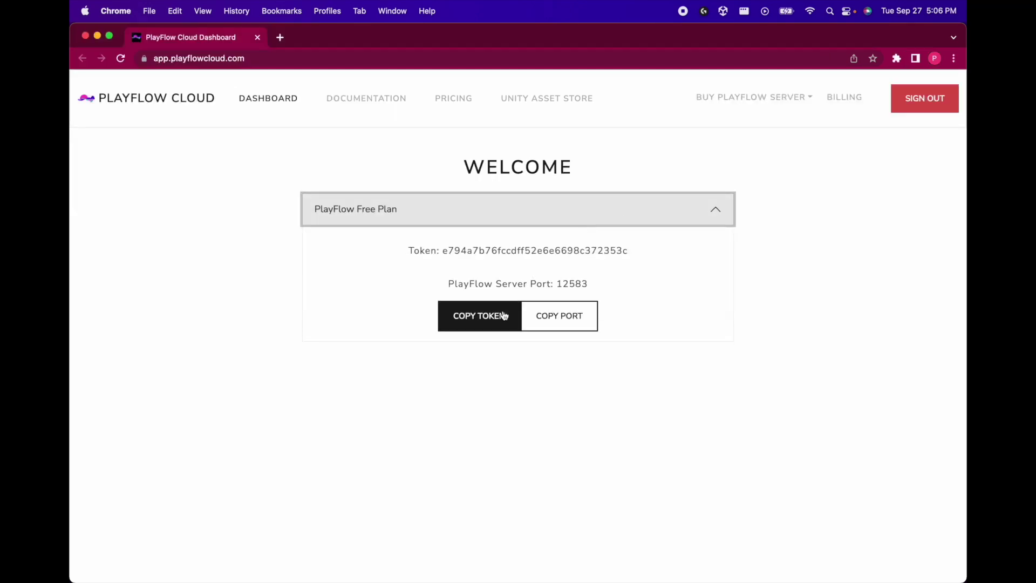
{"action": "left_click", "coordinate": [503, 316]}
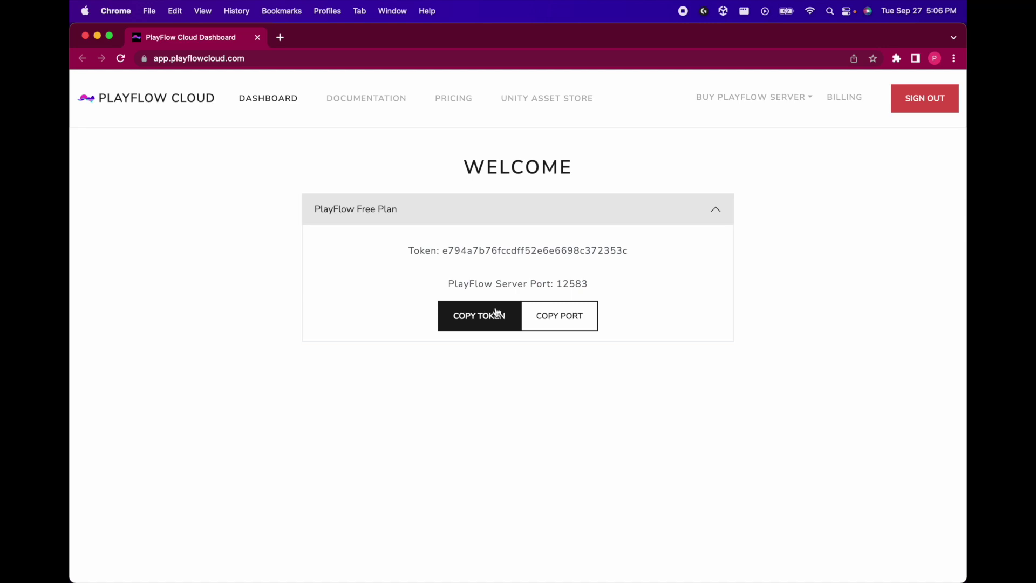
{"action": "key", "text": "super+Tab"}
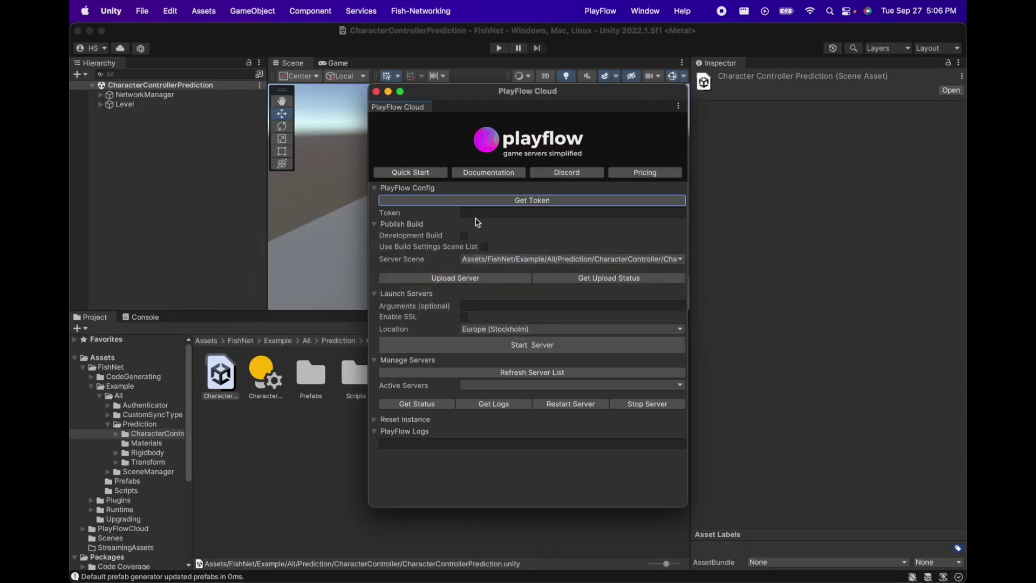
{"action": "left_click", "coordinate": [485, 213]}
{"action": "key", "text": "super+v"}
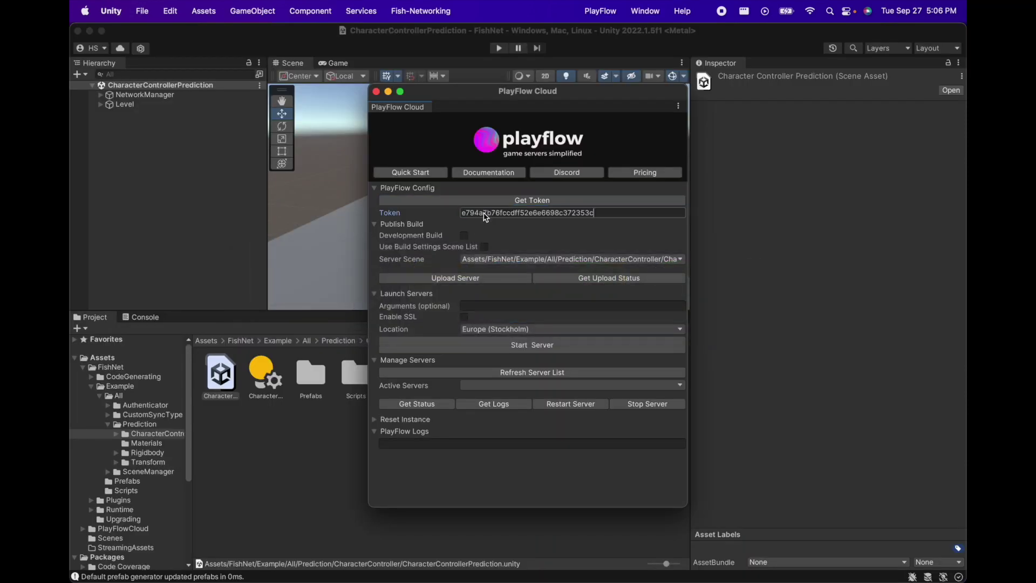
Copy the server port from the PlayFlow dashboard.
{"action": "key", "text": "super+Tab"}
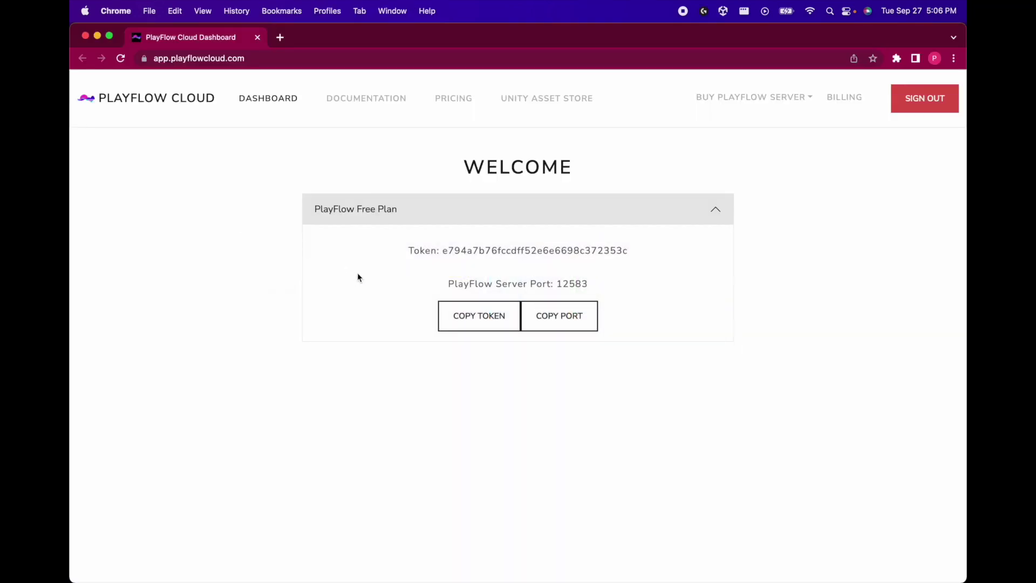
{"action": "left_click", "coordinate": [576, 319]}
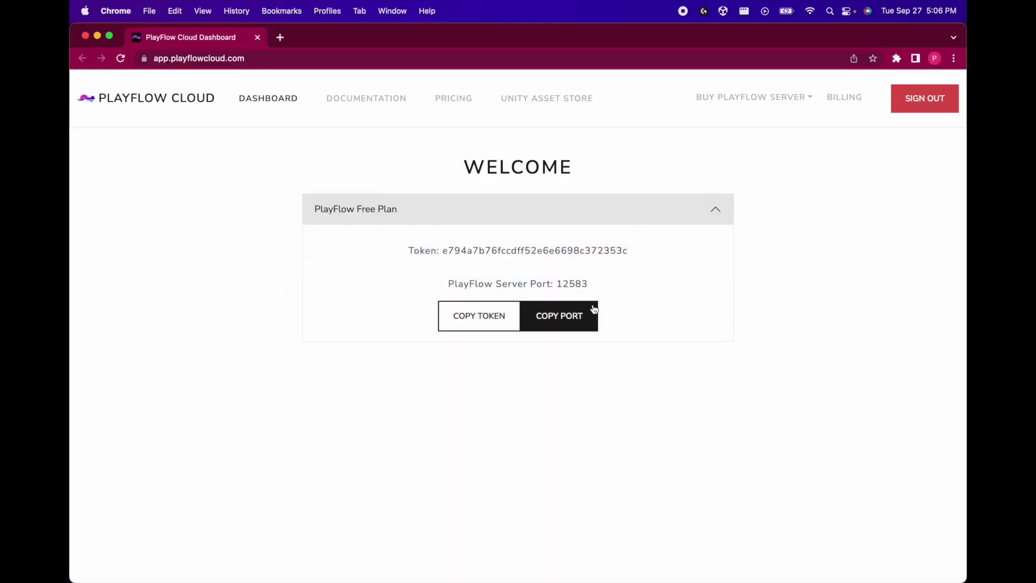
{"action": "key", "text": "super+Tab"}
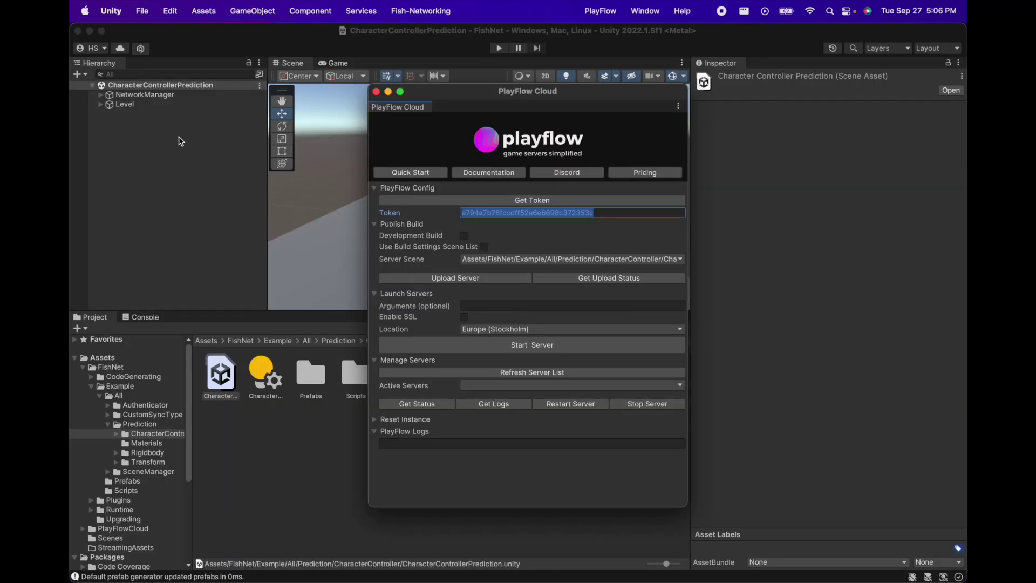
Set the NetworkManager's Tugboat transport port to 12583.
{"action": "left_click", "coordinate": [154, 96]}
{"action": "scroll", "coordinate": [747, 402], "scroll_direction": "down", "scroll_amount": 5}
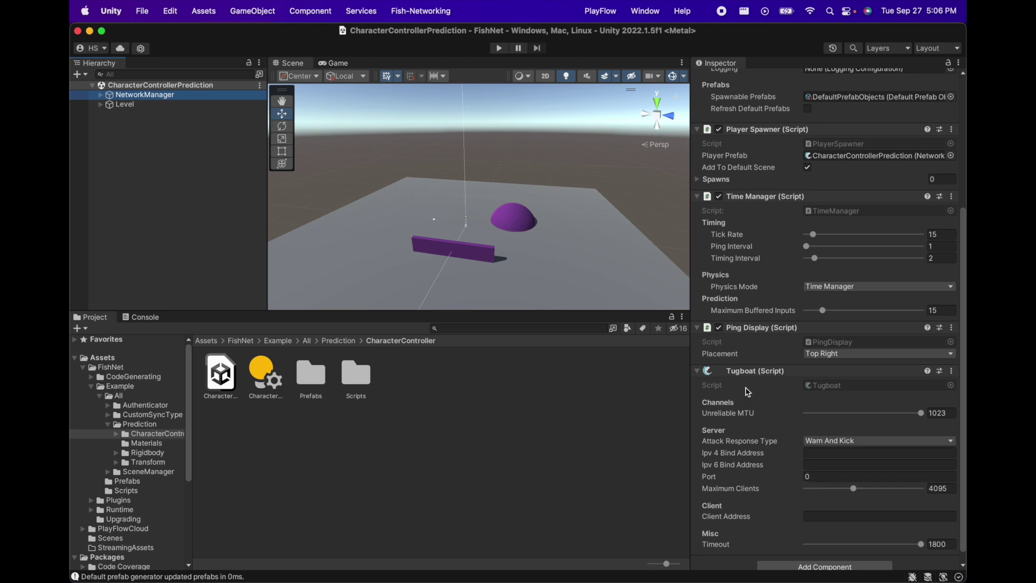
{"action": "left_click", "coordinate": [825, 477]}
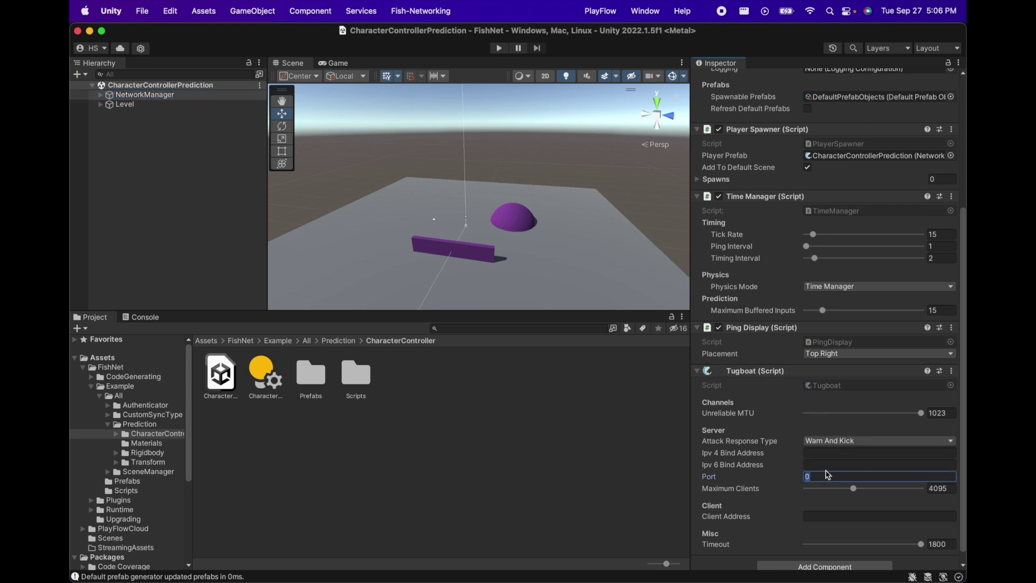
{"action": "type", "text": "12583"}
Save the CharacterControllerPrediction scene.
{"action": "left_click", "coordinate": [142, 10]}
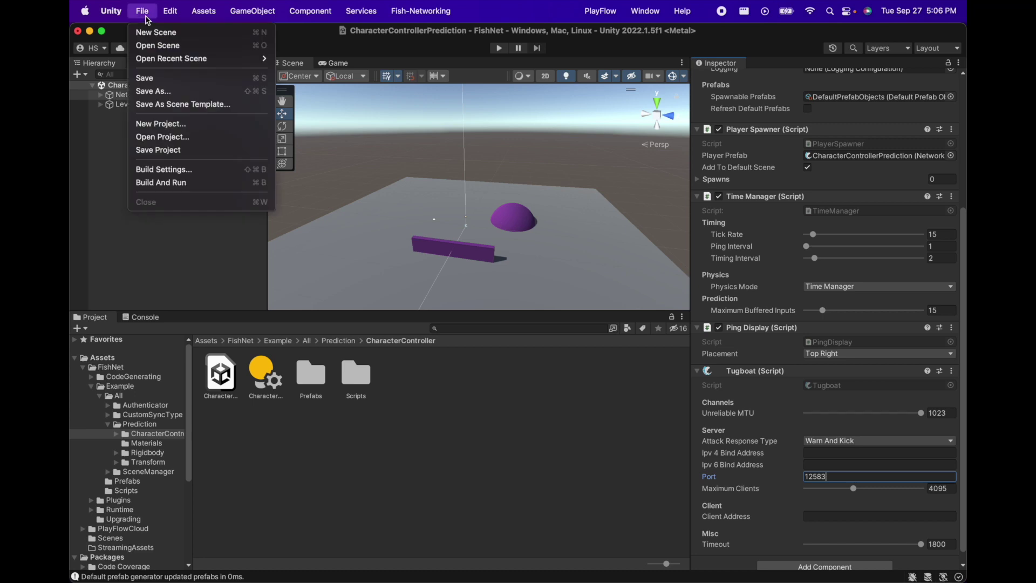
{"action": "left_click", "coordinate": [171, 80]}
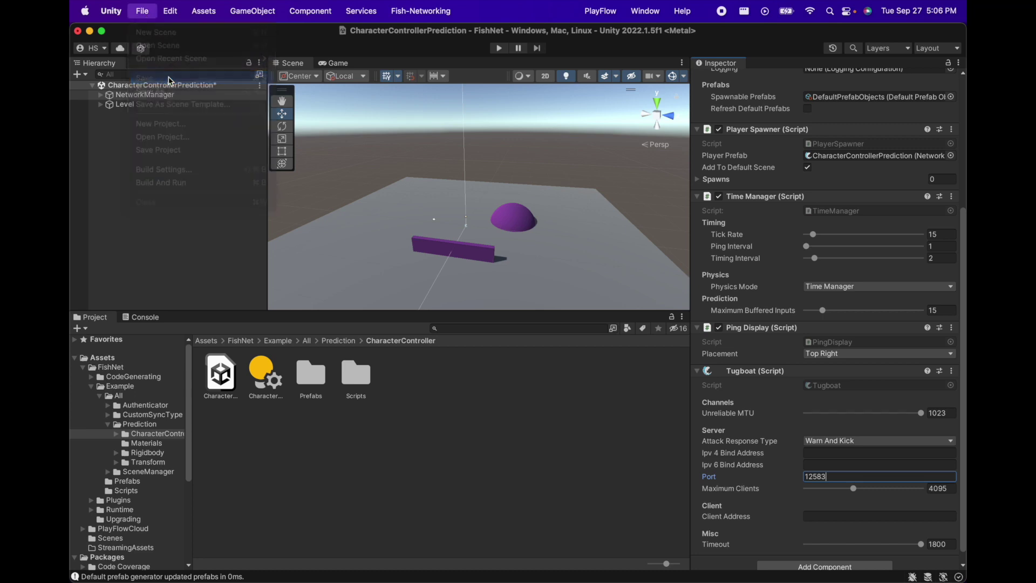
{"action": "left_click", "coordinate": [599, 11]}
Set PlayFlow's Server Scene to CharacterControllerPrediction.unity, upload the server, and check status.
{"action": "left_click", "coordinate": [598, 32]}
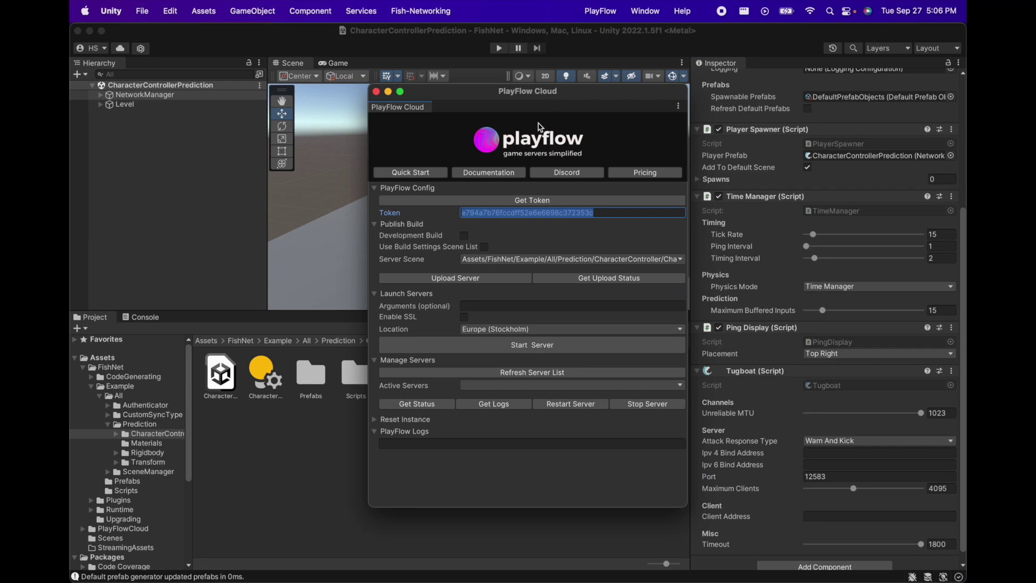
{"action": "left_click", "coordinate": [511, 261]}
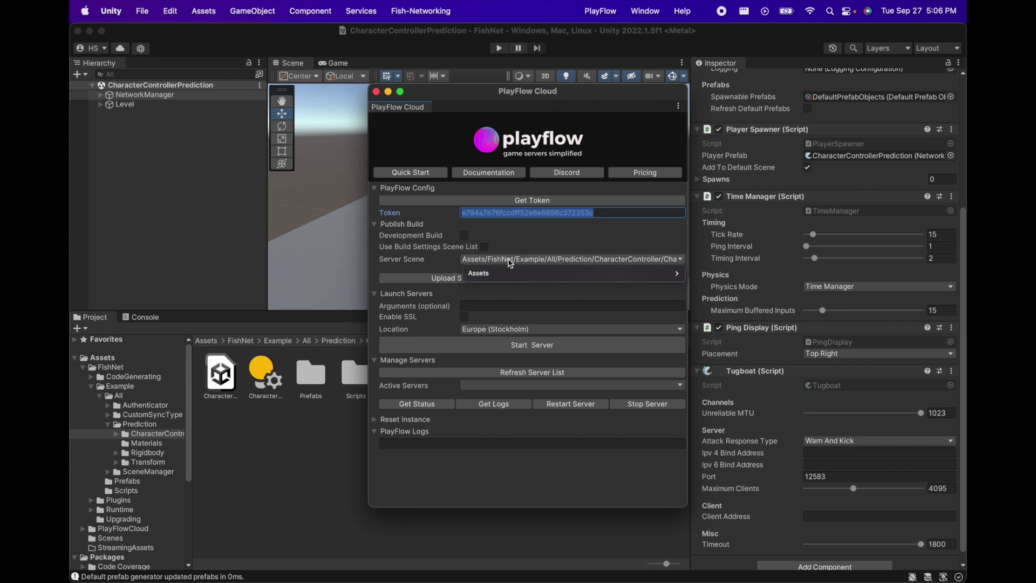
{"action": "mouse_move", "coordinate": [540, 273]}
{"action": "mouse_move", "coordinate": [707, 273]}
{"action": "mouse_move", "coordinate": [758, 273]}
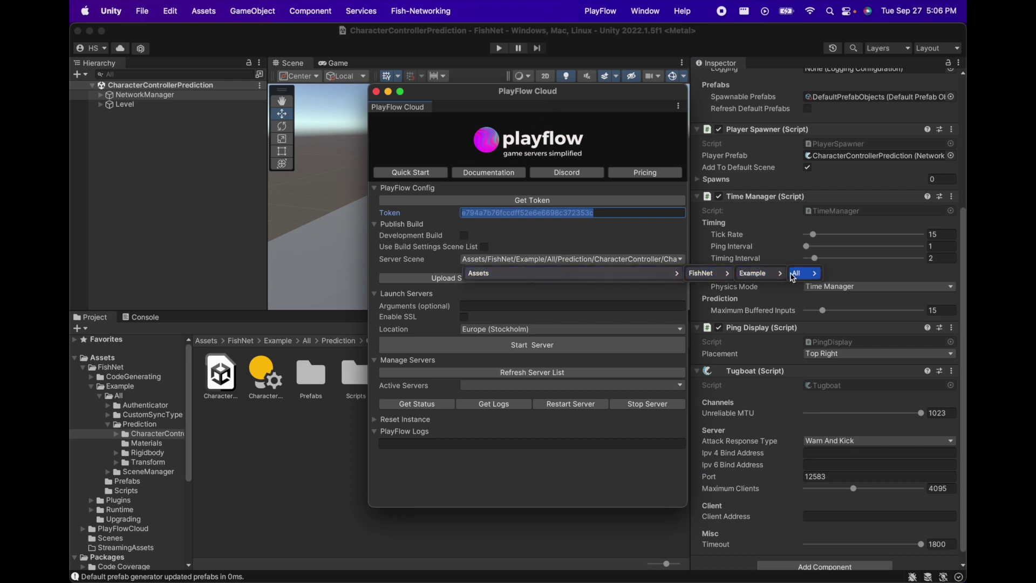
{"action": "mouse_move", "coordinate": [794, 275]}
{"action": "mouse_move", "coordinate": [848, 276]}
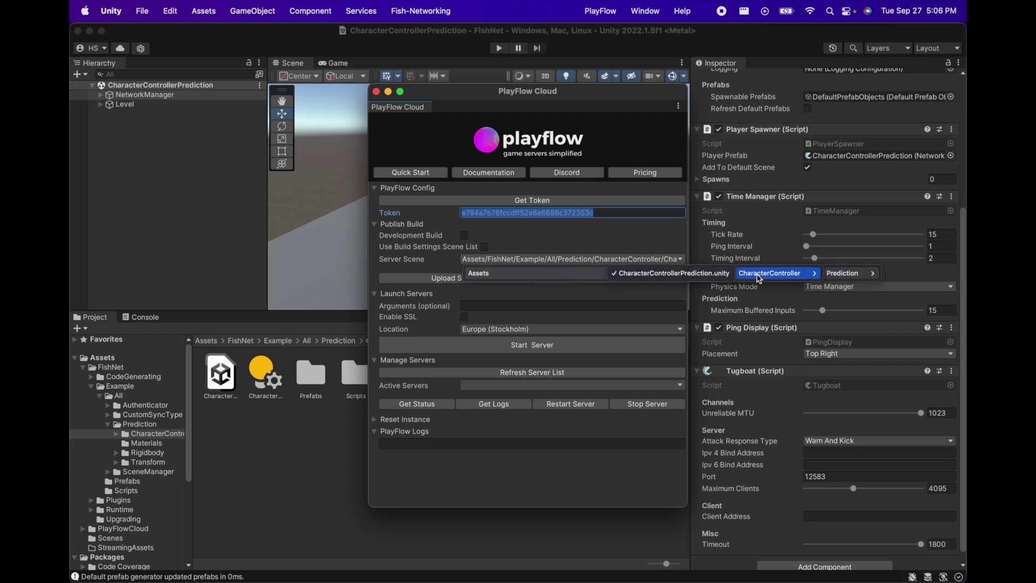
{"action": "left_click", "coordinate": [720, 275]}
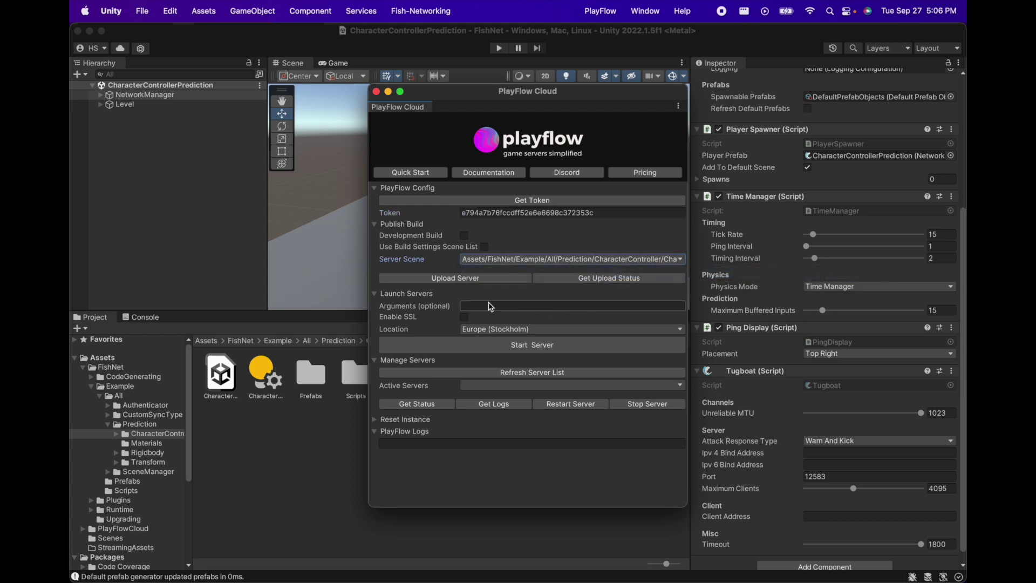
{"action": "left_click", "coordinate": [484, 279]}
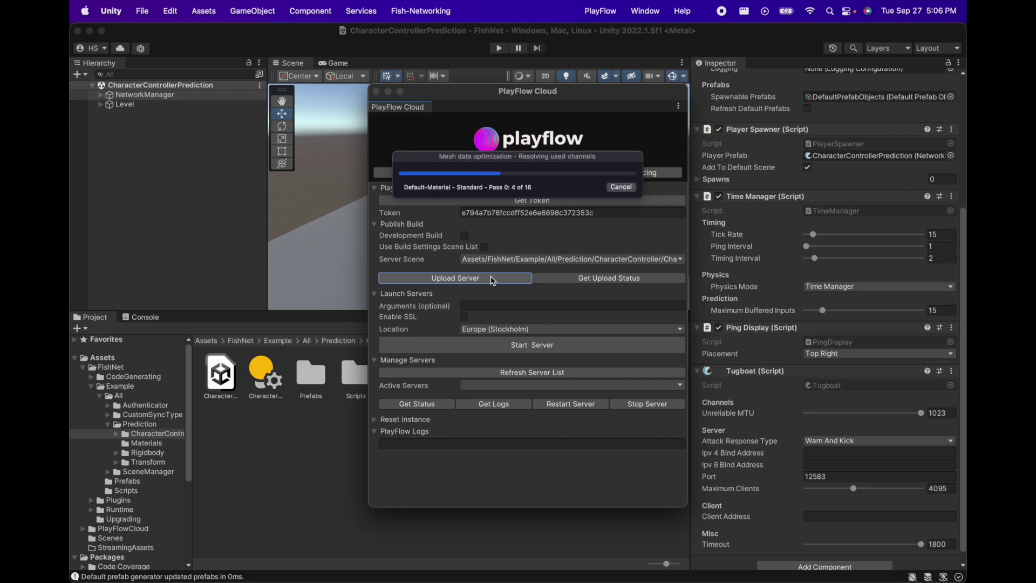
{"action": "left_click", "coordinate": [647, 282]}
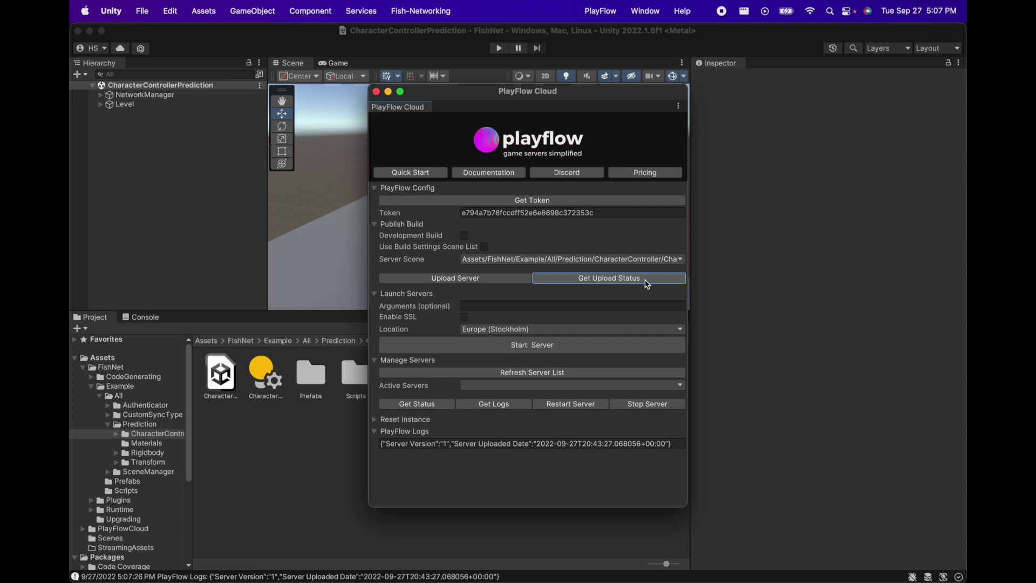
Recheck the upload status to confirm Server Version 2.
{"action": "left_click", "coordinate": [646, 285]}
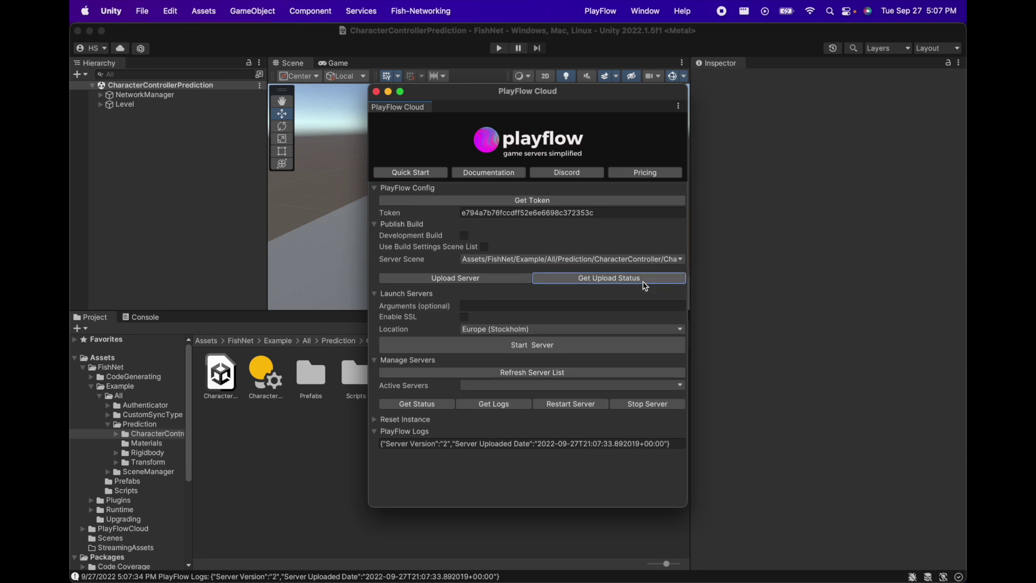
{"action": "left_click", "coordinate": [629, 329]}
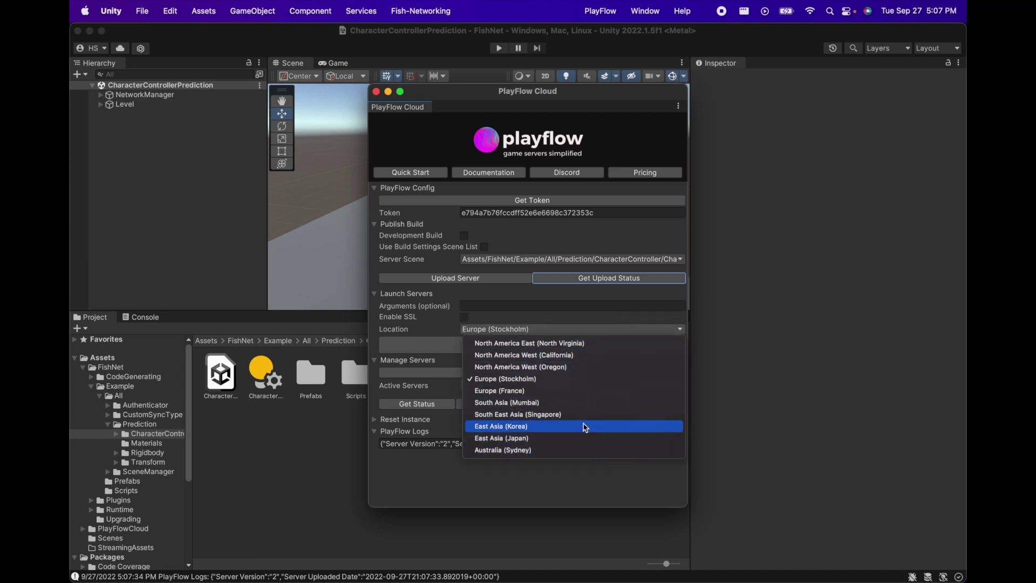
Start a PlayFlow server in Europe (Stockholm) and refresh the active server list.
{"action": "left_click", "coordinate": [589, 387]}
{"action": "left_click", "coordinate": [574, 349]}
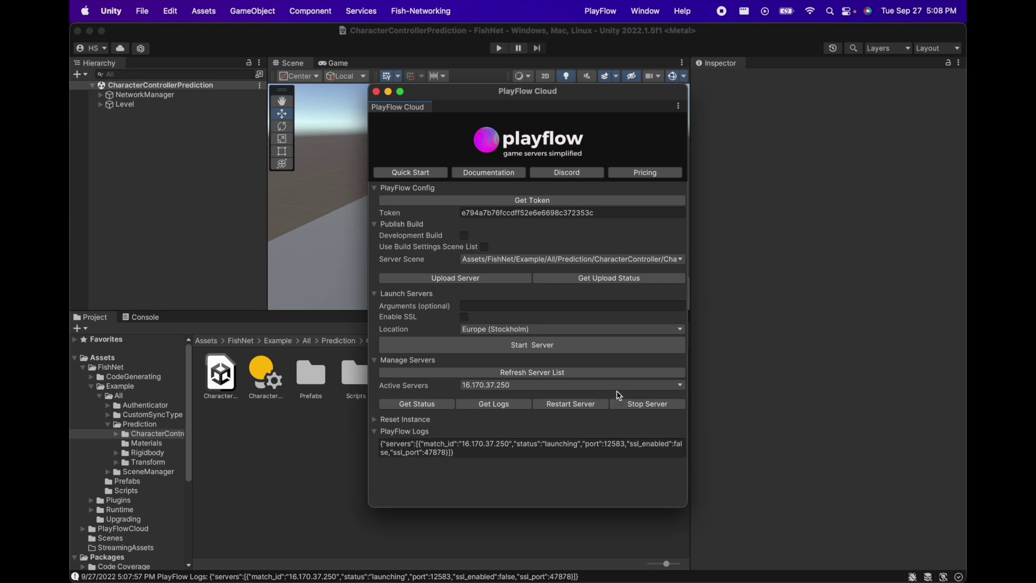
{"action": "left_click", "coordinate": [623, 373]}
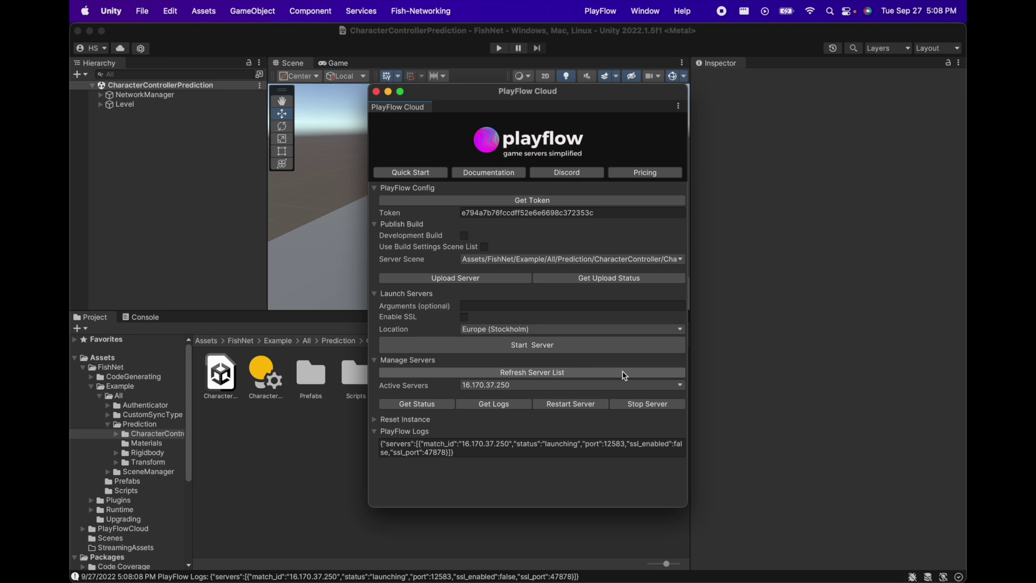
Confirm the server is running and copy its IP 16.170.37.250 from the logs.
{"action": "left_click", "coordinate": [622, 372]}
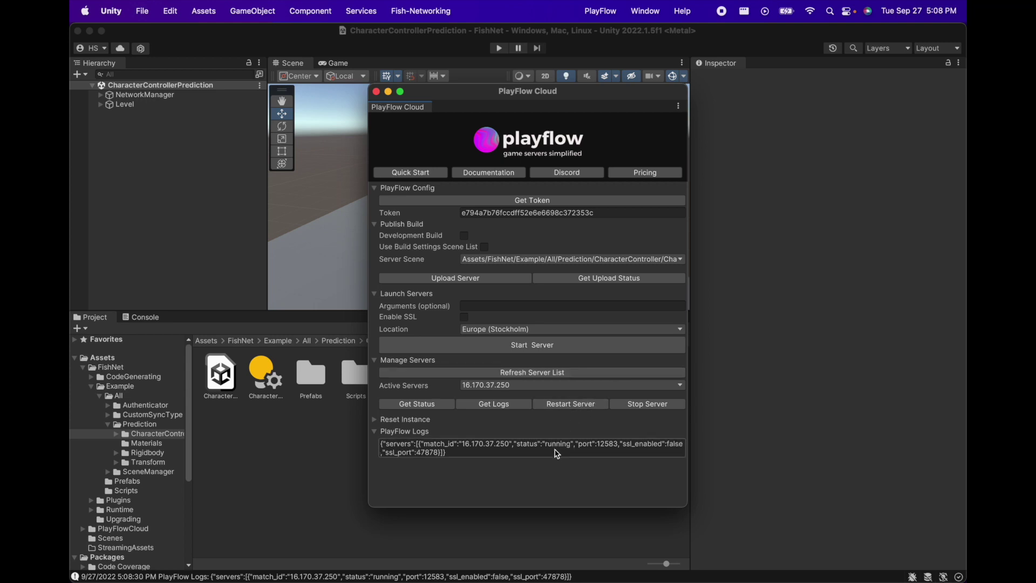
{"action": "left_click_drag", "start_coordinate": [470, 448], "coordinate": [507, 450]}
{"action": "right_click", "coordinate": [507, 450]}
{"action": "left_click", "coordinate": [522, 458]}
{"action": "left_click", "coordinate": [167, 96]}
{"action": "scroll", "coordinate": [899, 456], "scroll_direction": "down", "scroll_amount": 10}
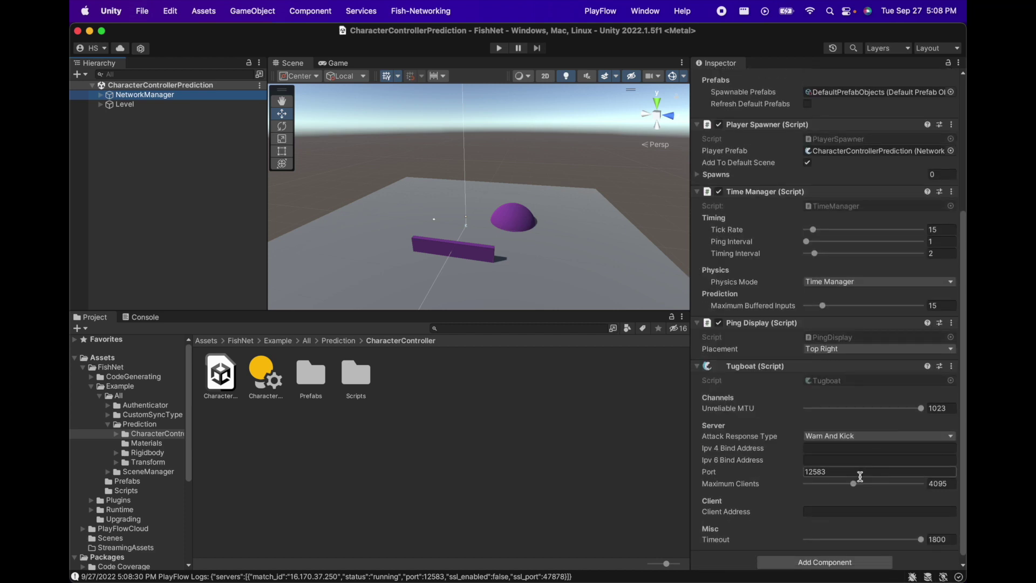
{"action": "left_click", "coordinate": [856, 511]}
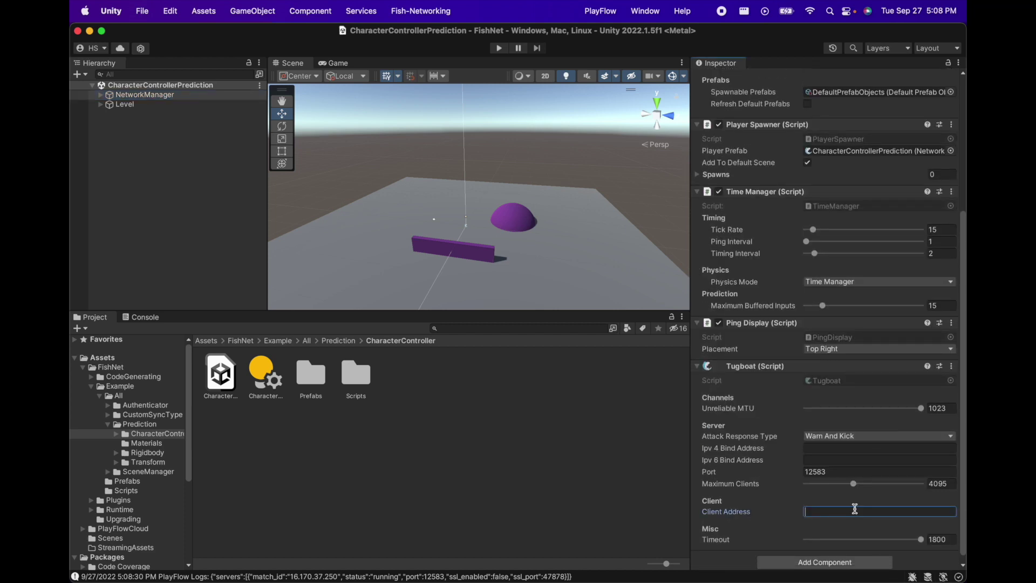
{"action": "key", "text": "super+v"}
Enter play mode, connect as a client, and walk the capsule onto the purple dome with WASD.
{"action": "left_click", "coordinate": [499, 50]}
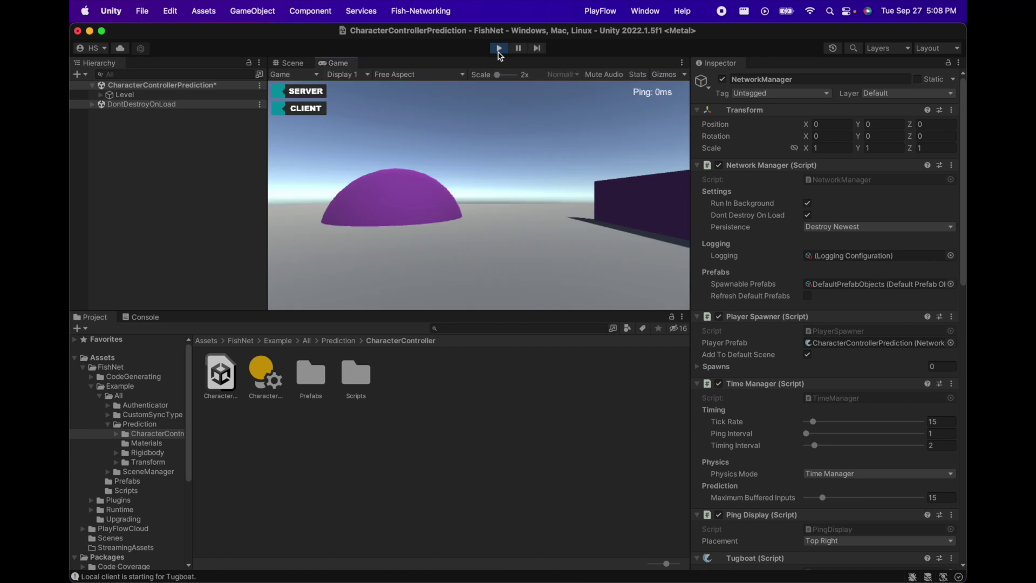
{"action": "left_click", "coordinate": [281, 108]}
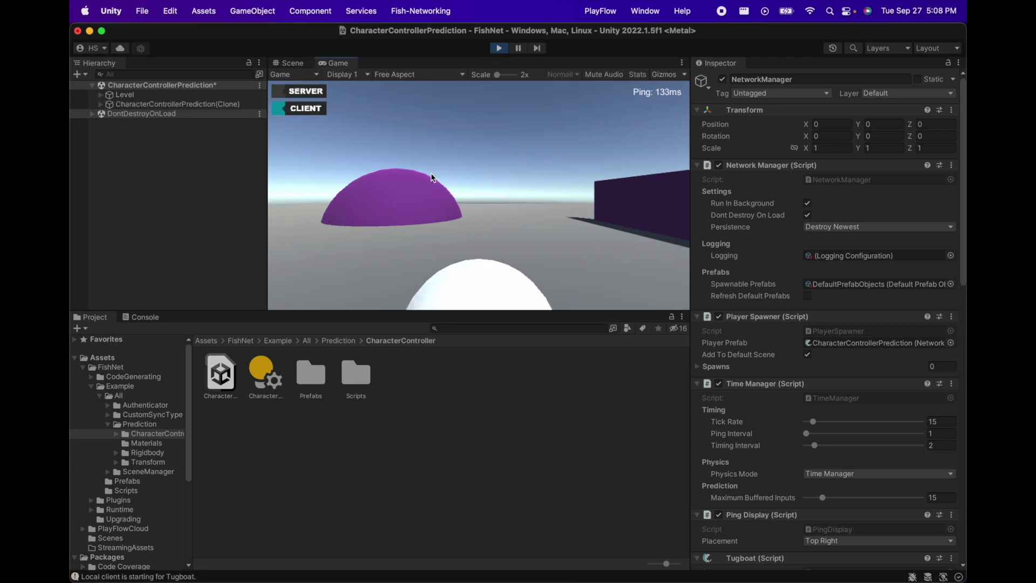
{"action": "key", "text": "d"}
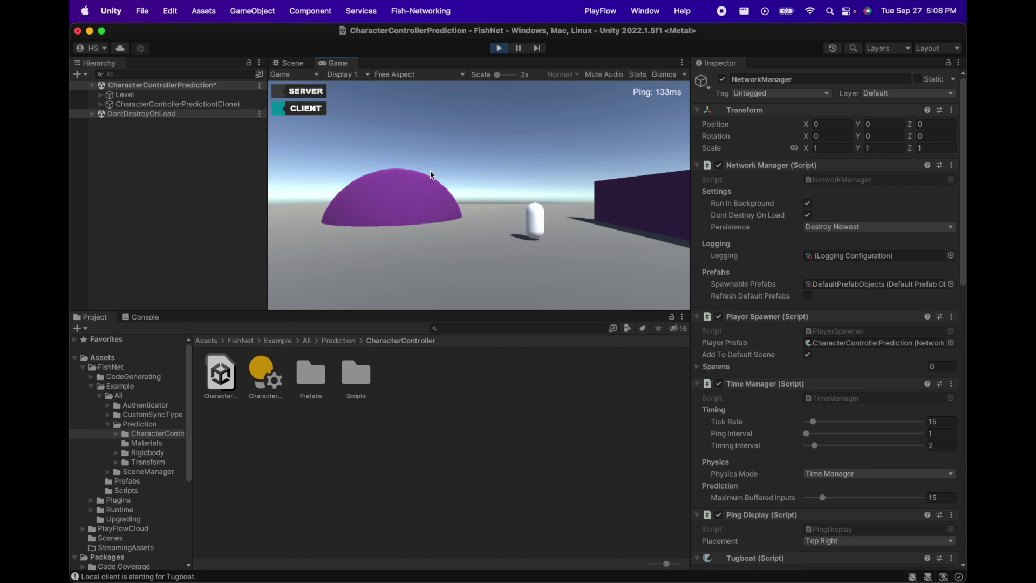
{"action": "key", "text": "w"}
{"action": "key", "text": "a"}
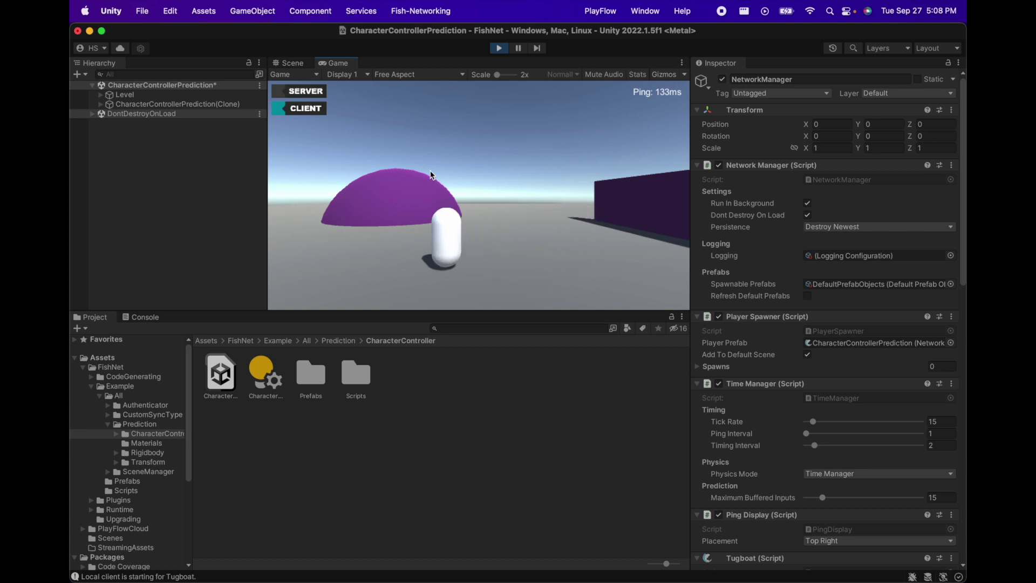
{"action": "key", "text": "d"}
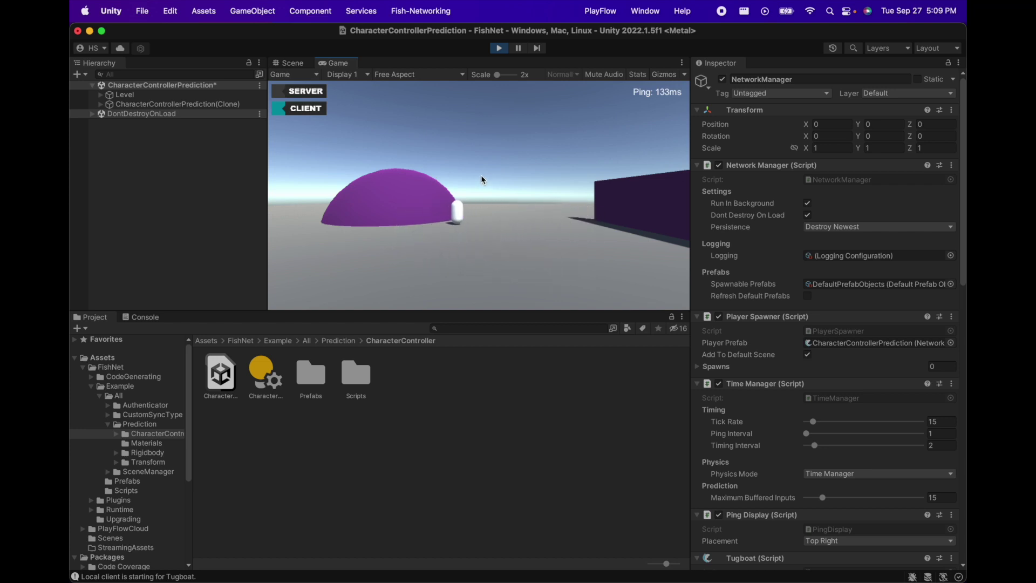
{"action": "key", "text": "a"}
{"action": "key", "text": "w"}
{"action": "key", "text": "a"}
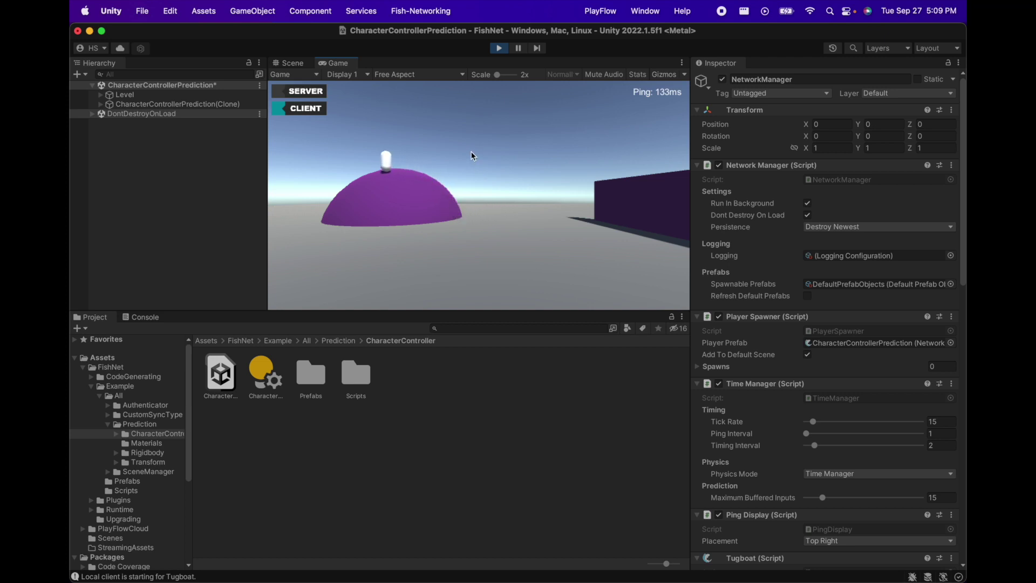